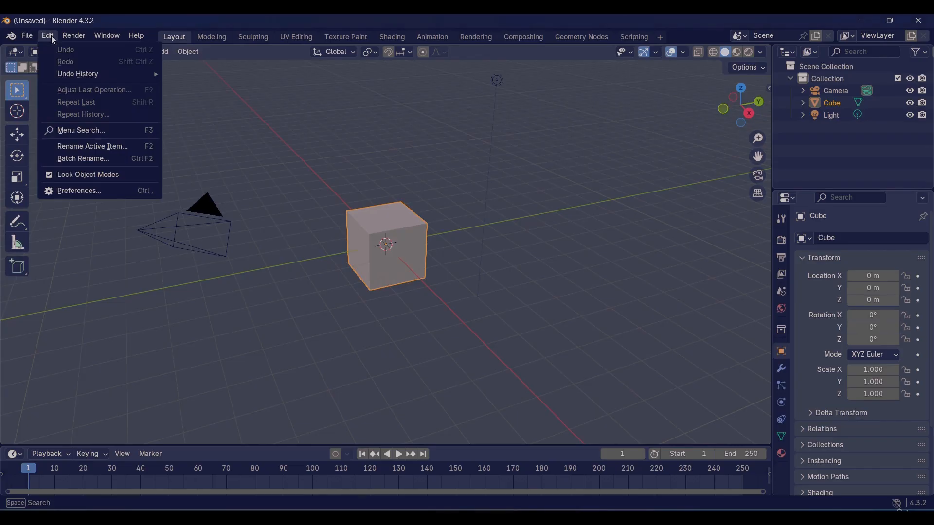
# Step: Set the Cycles render device to CUDA in the System preferences
pyautogui.click(89, 194)
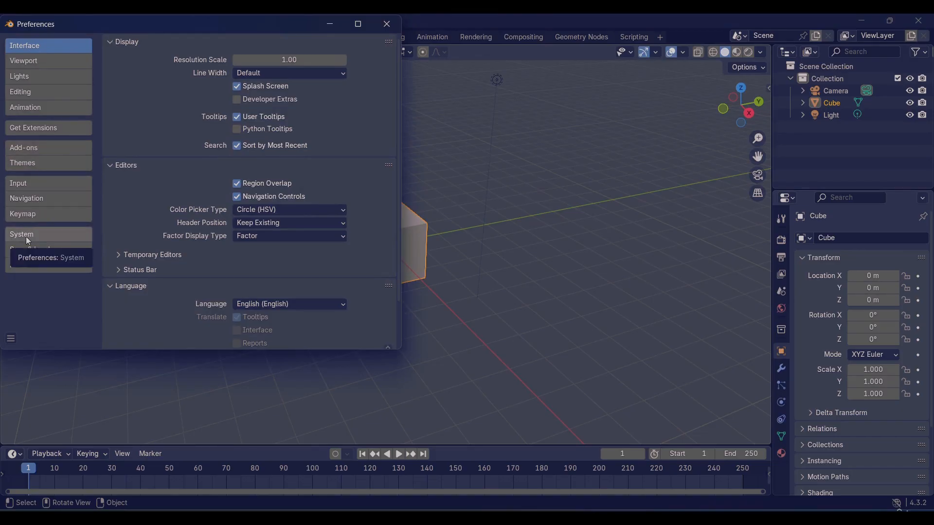
pyautogui.click(97, 235)
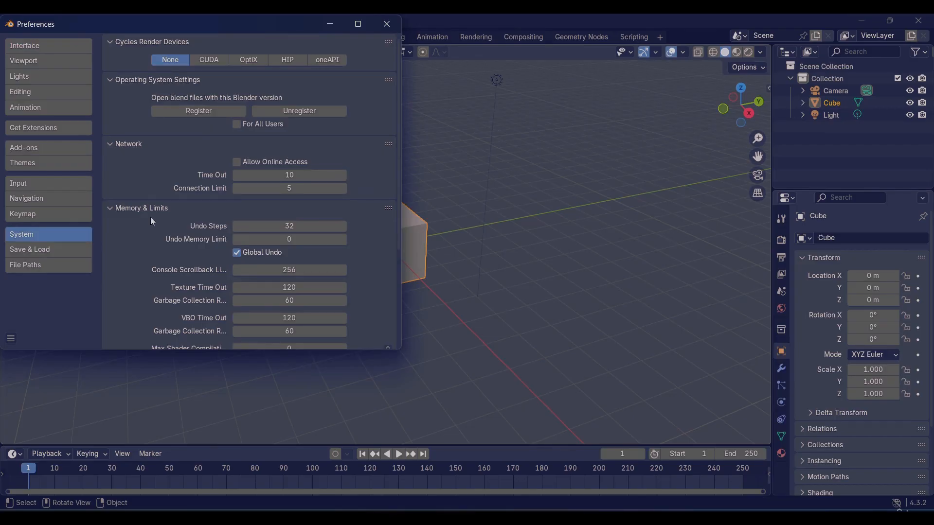
pyautogui.click(211, 63)
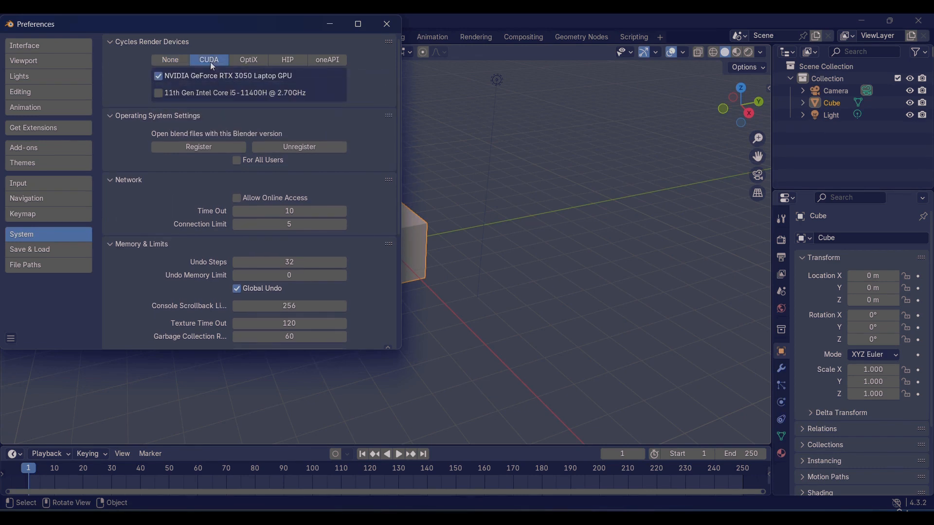
# Step: Compare the render devices offered by the OptiX, HIP and oneAPI backends with those under CUDA
pyautogui.click(247, 62)
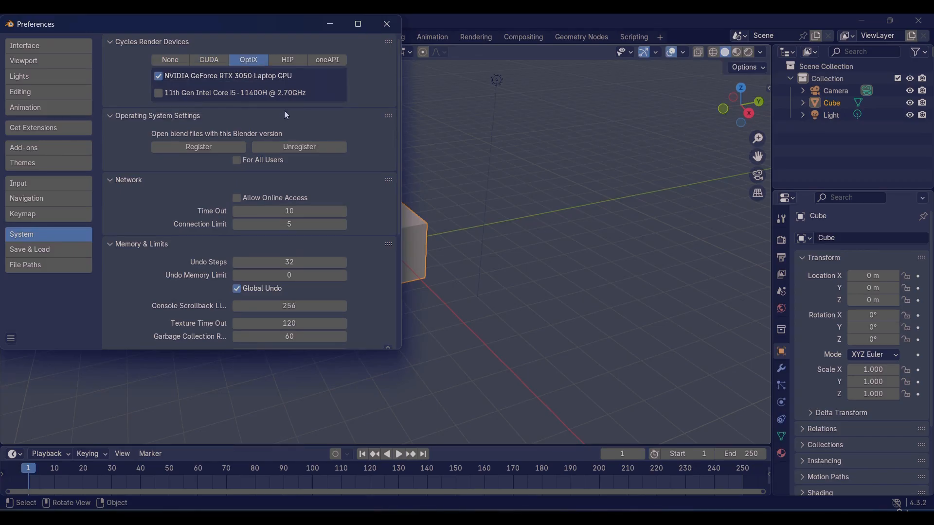
pyautogui.click(293, 62)
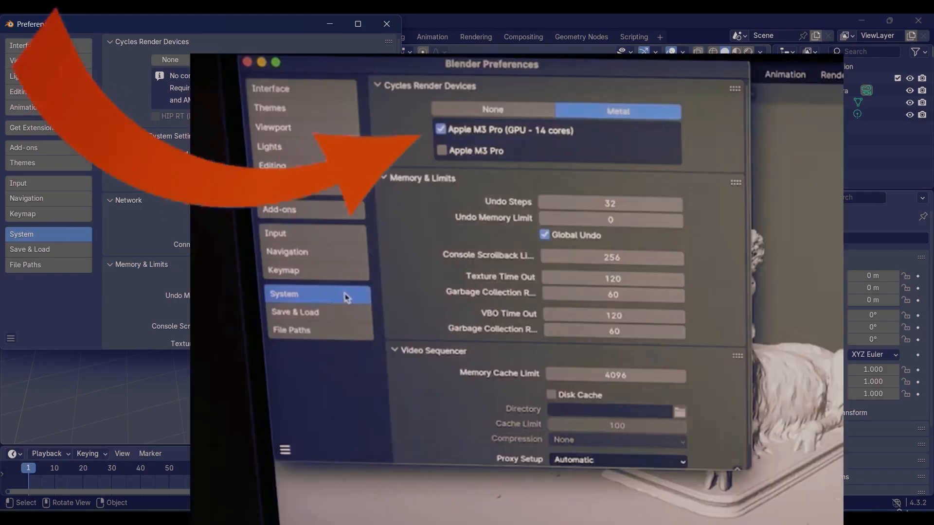
pyautogui.click(213, 61)
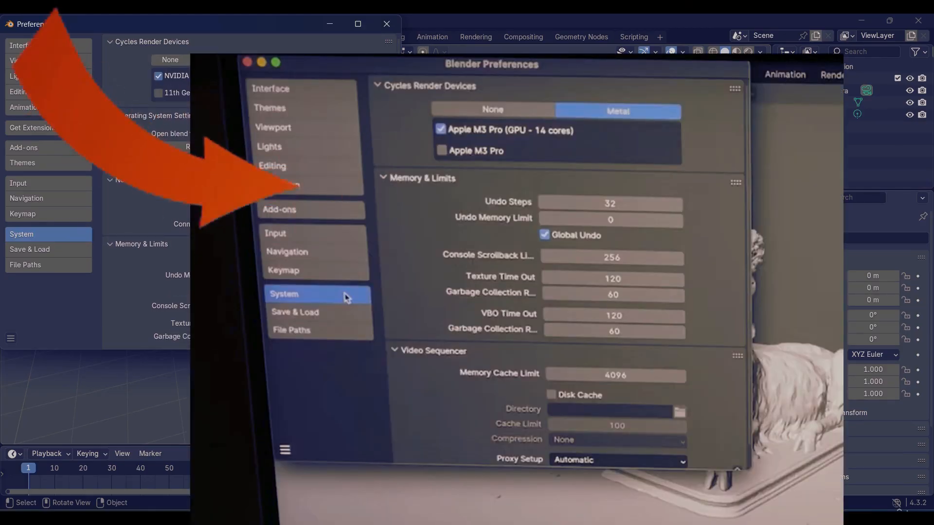
pyautogui.click(287, 60)
pyautogui.click(326, 61)
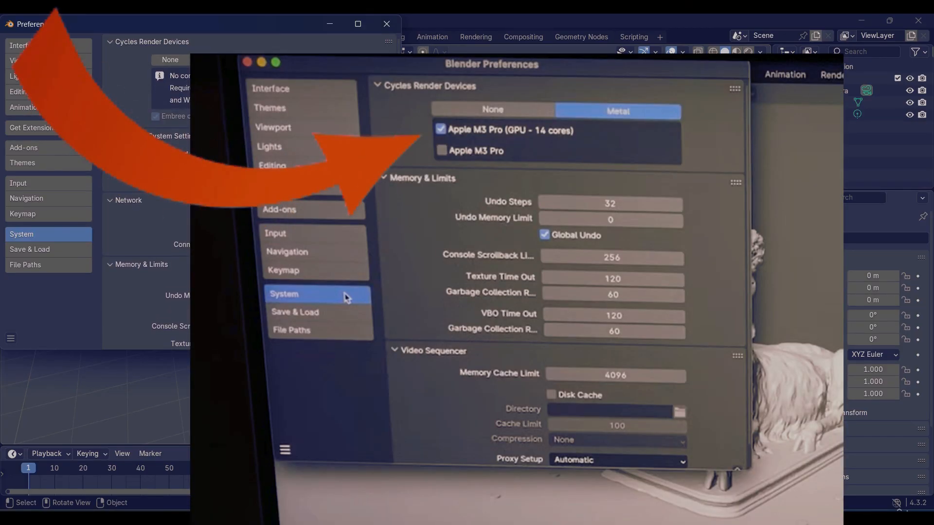
pyautogui.click(249, 60)
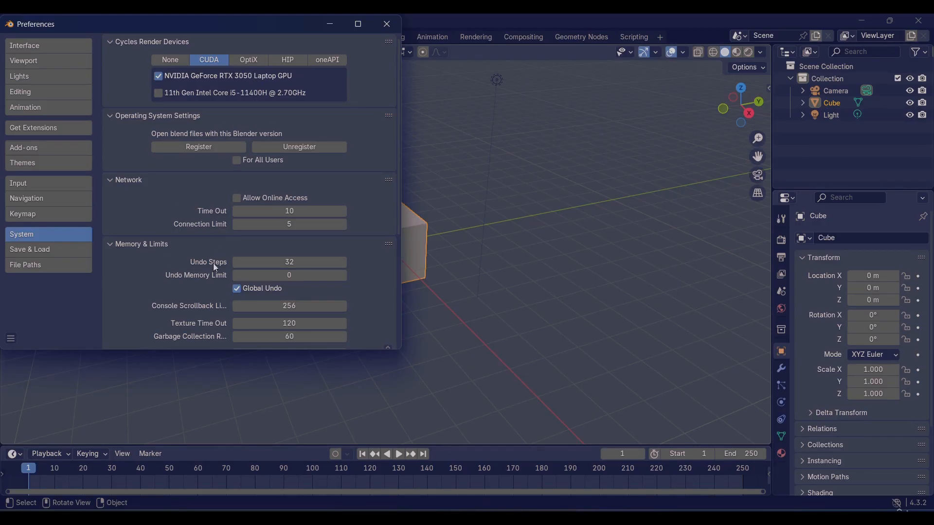
# Step: Set the undo steps to 100 and enable three-button mouse emulation in the preferences
pyautogui.click(310, 258)
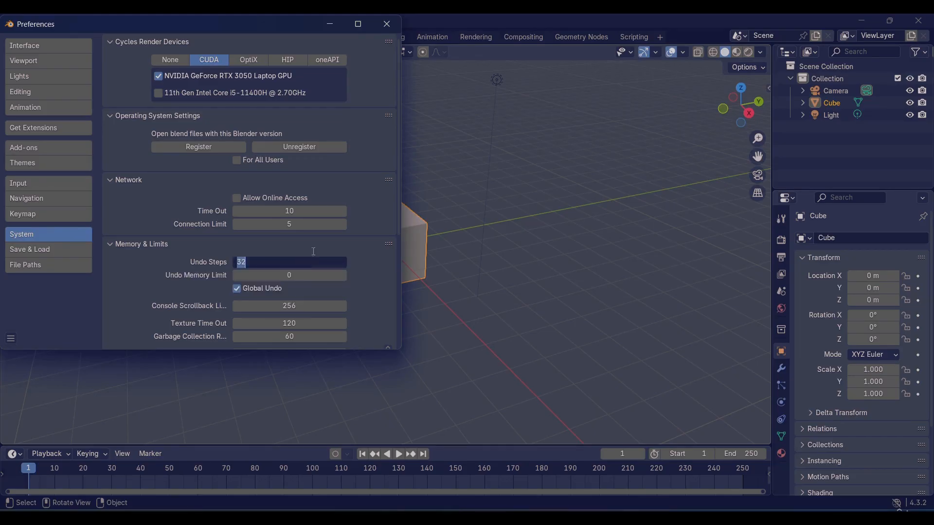
pyautogui.write('100')
pyautogui.click(317, 248)
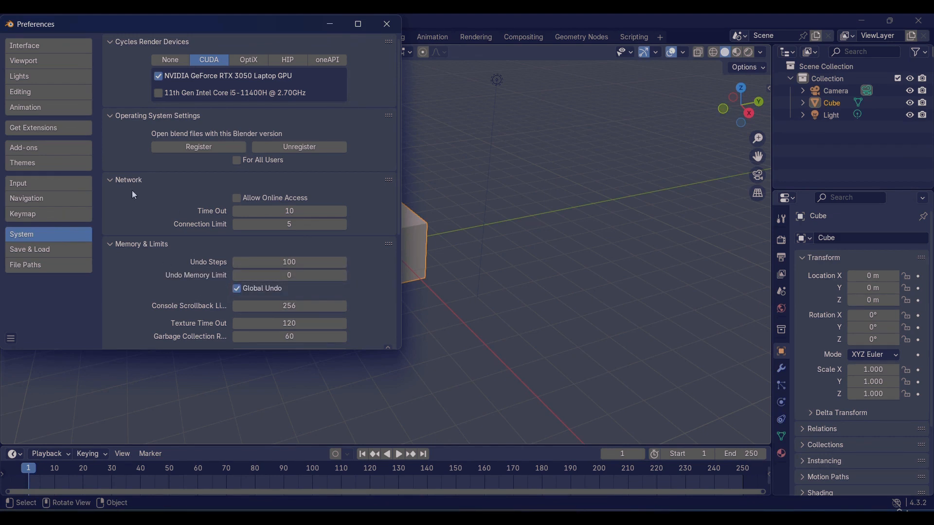
pyautogui.click(38, 183)
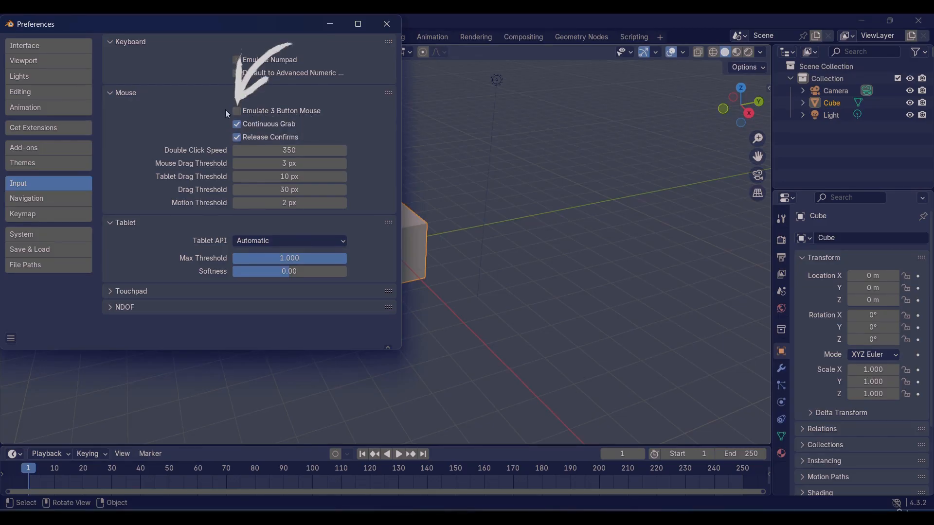
pyautogui.click(239, 112)
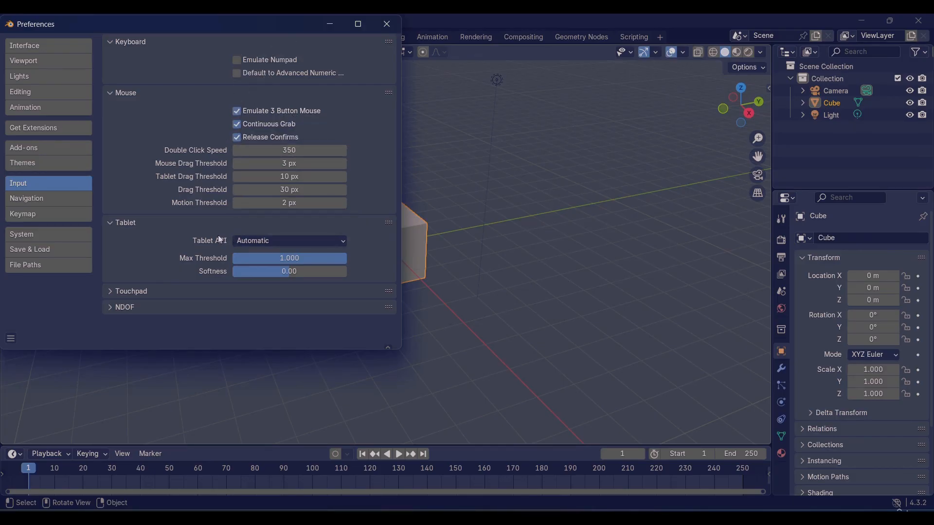
# Step: Allow online access for getting extensions in the preferences
pyautogui.click(48, 166)
pyautogui.click(45, 147)
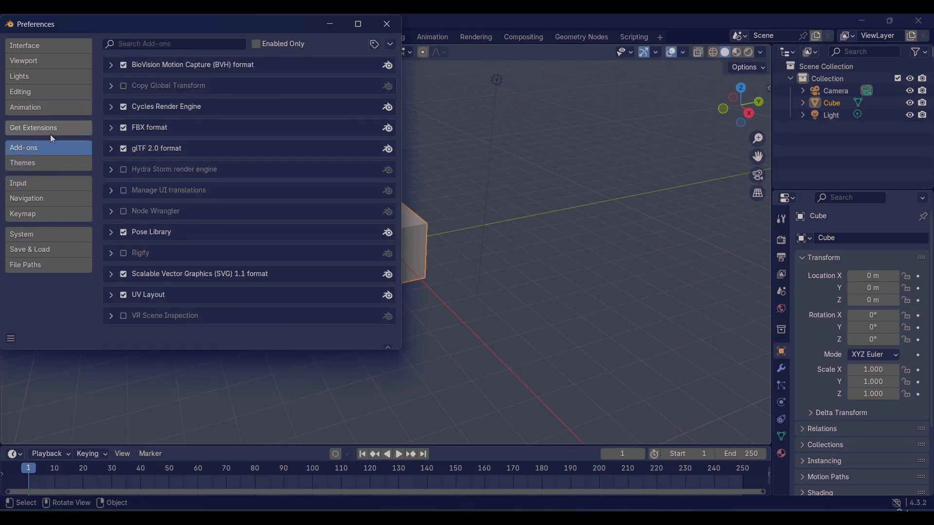
pyautogui.click(45, 132)
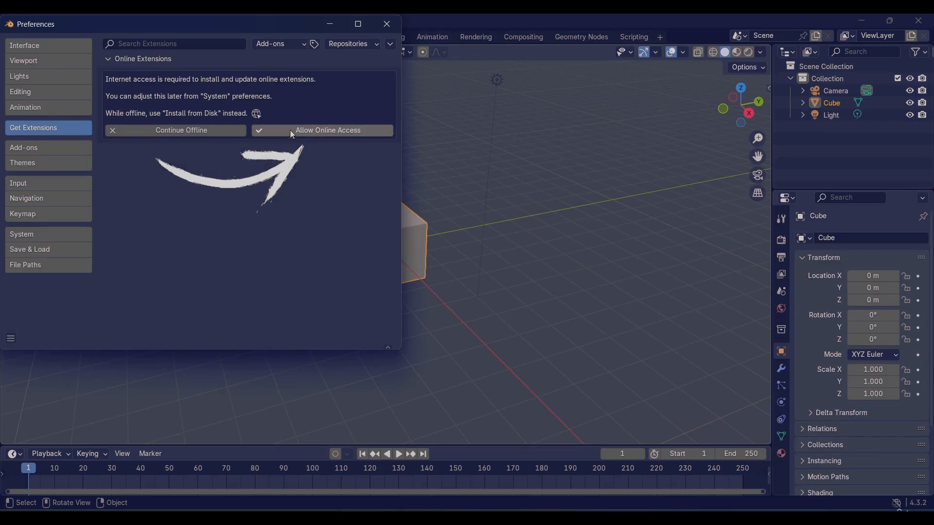
pyautogui.click(317, 132)
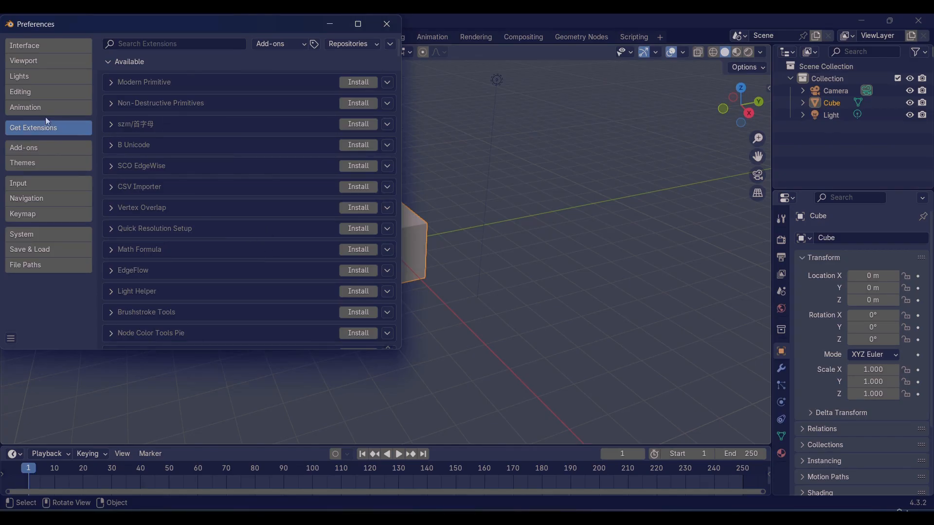
# Step: Disable the extensions.blender.org, User Default and System extension repositories, and re-enable all three
pyautogui.click(29, 115)
pyautogui.click(30, 127)
pyautogui.click(389, 43)
pyautogui.moveTo(365, 44)
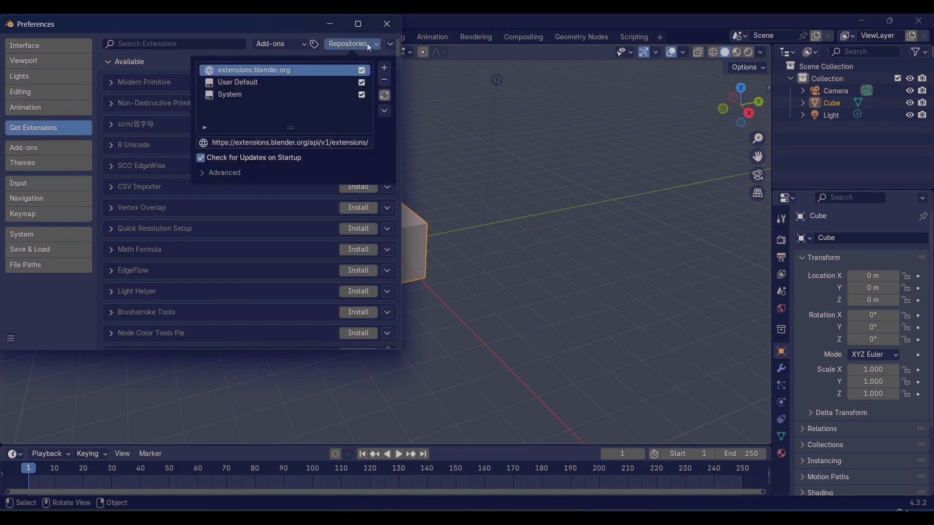
pyautogui.moveTo(361, 71); pyautogui.dragTo(363, 102)
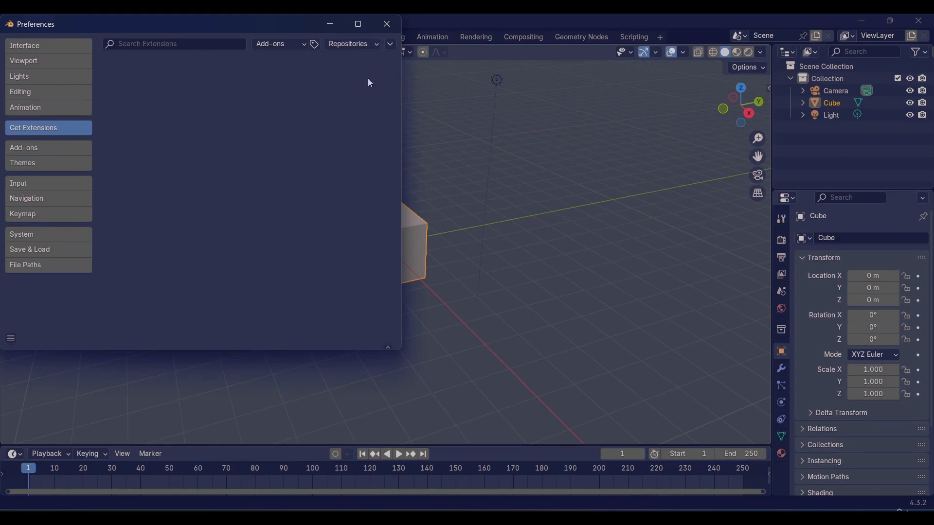
pyautogui.click(357, 48)
pyautogui.moveTo(360, 70); pyautogui.dragTo(364, 94)
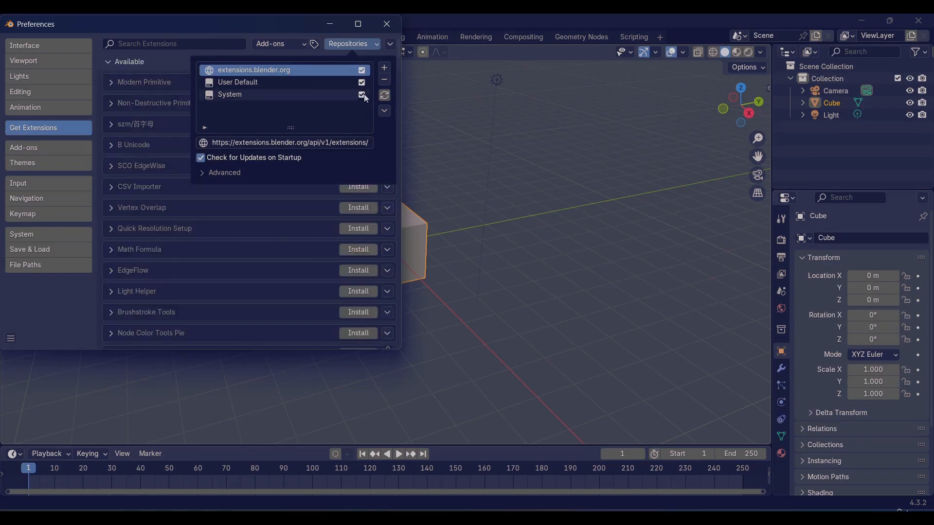
# Step: Find the Node Wrangler add-on by searching for "no", enable it and clear the search
pyautogui.click(24, 151)
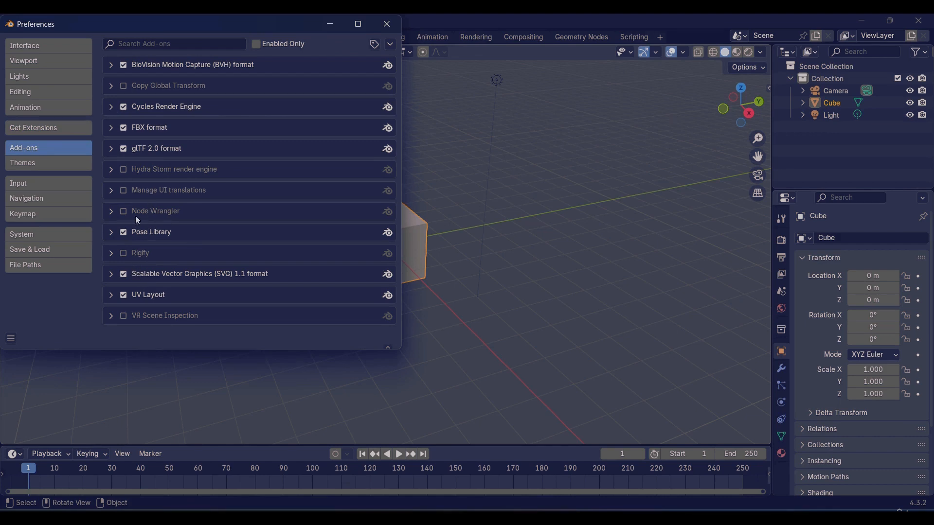
pyautogui.click(168, 43)
pyautogui.write('no')
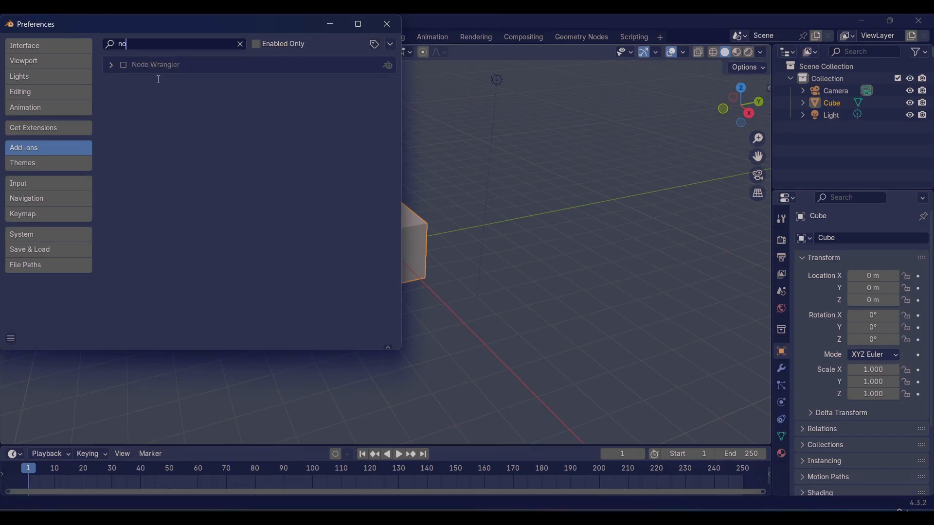
pyautogui.click(123, 66)
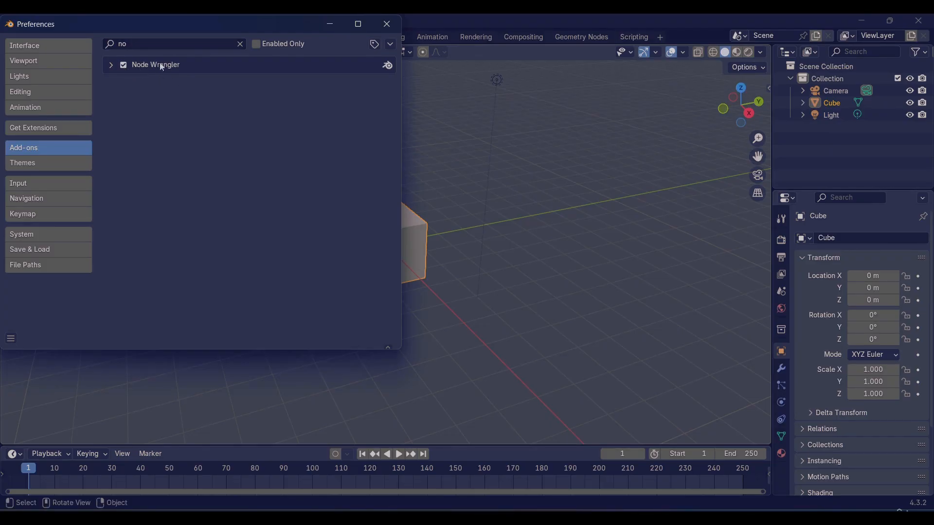
pyautogui.click(240, 45)
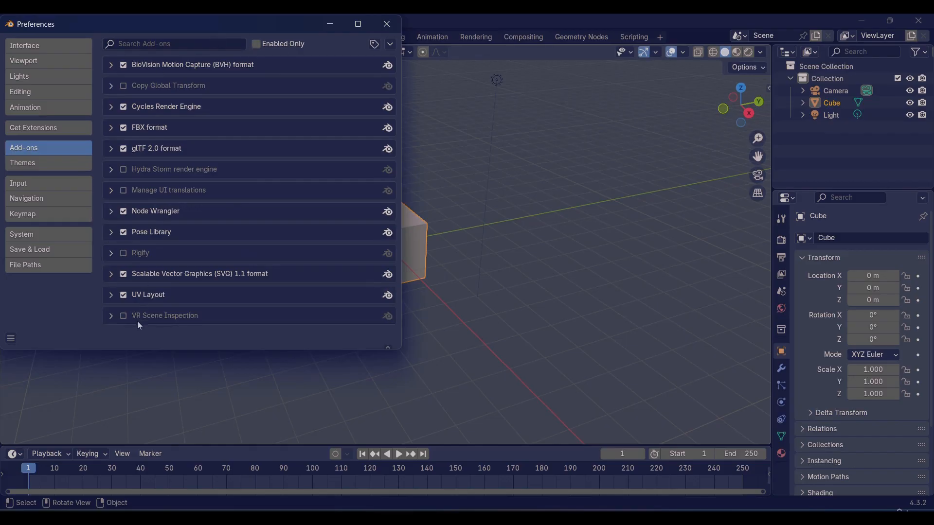
# Step: Review the extensions, add-ons, themes, input, navigation, keymap, system, saving and file path preferences, and close the preferences window
pyautogui.click(37, 130)
pyautogui.click(36, 147)
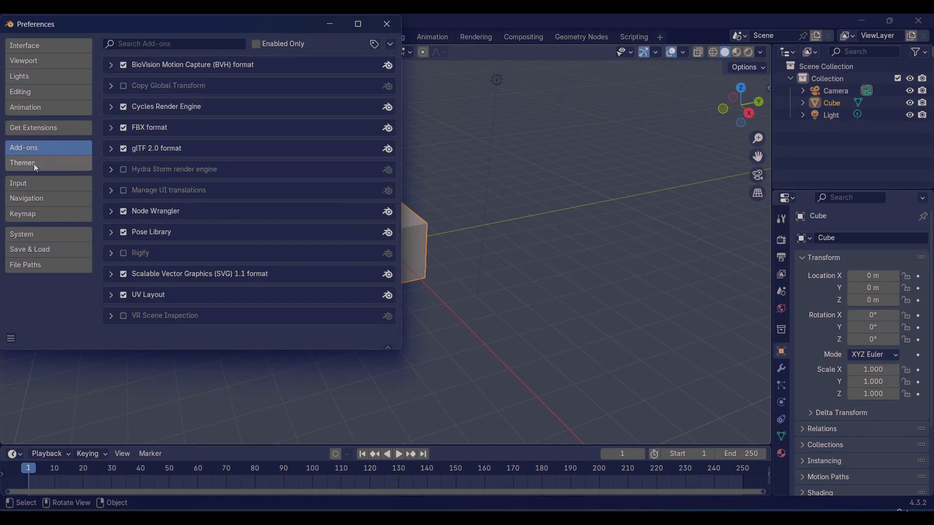
pyautogui.click(33, 163)
pyautogui.click(27, 185)
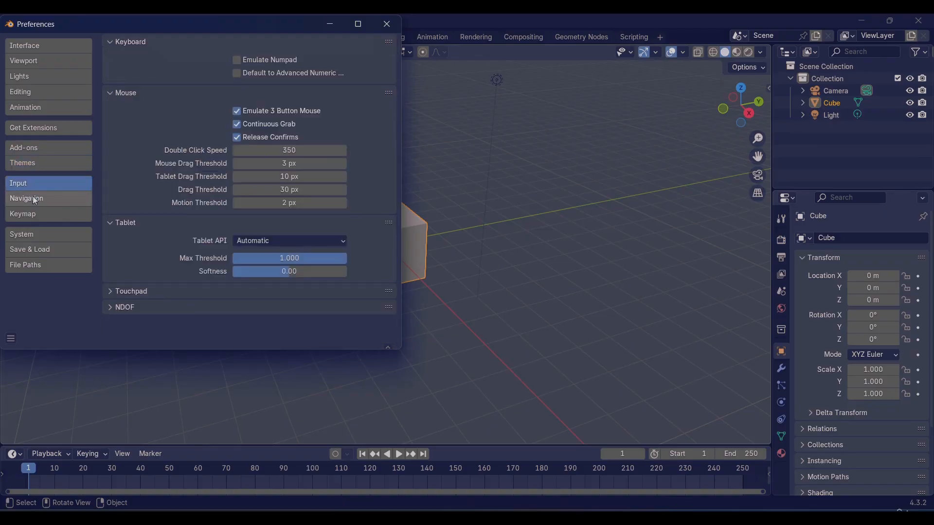
pyautogui.click(33, 198)
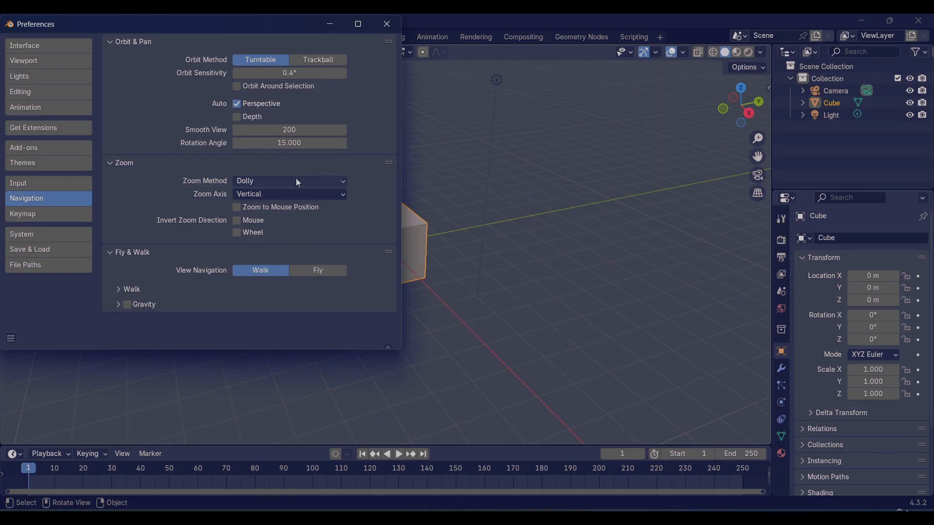
pyautogui.click(39, 214)
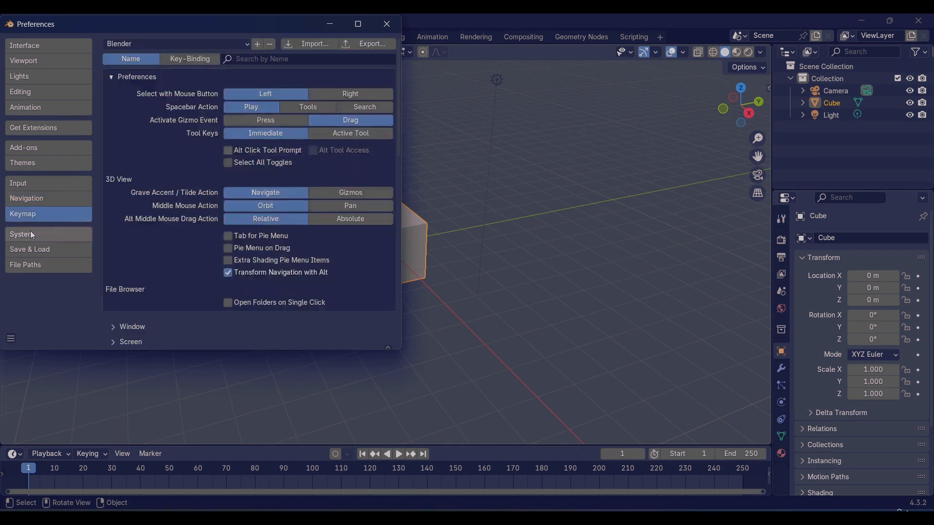
pyautogui.click(32, 234)
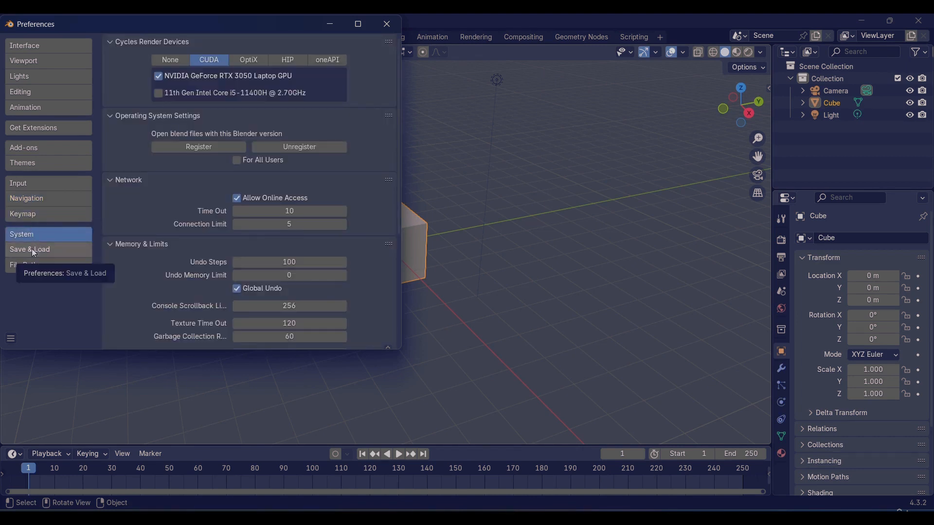
pyautogui.click(32, 249)
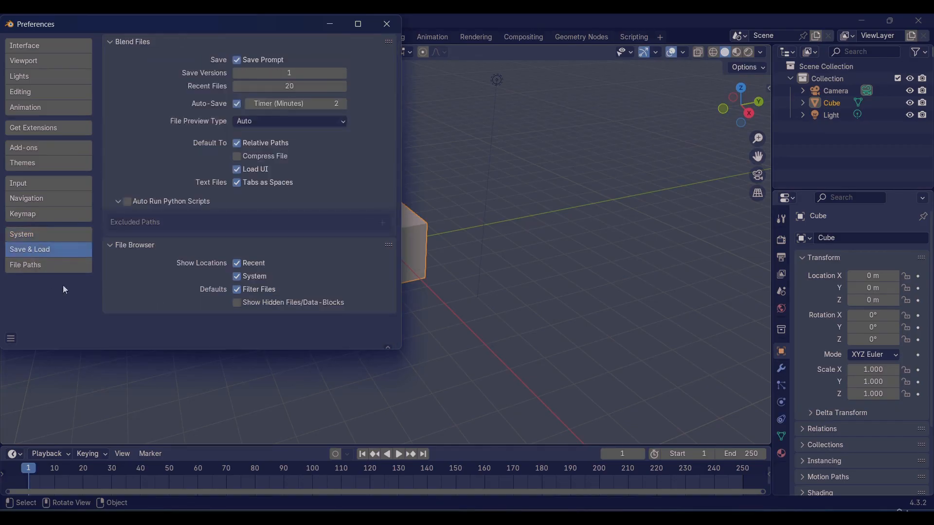
pyautogui.click(39, 272)
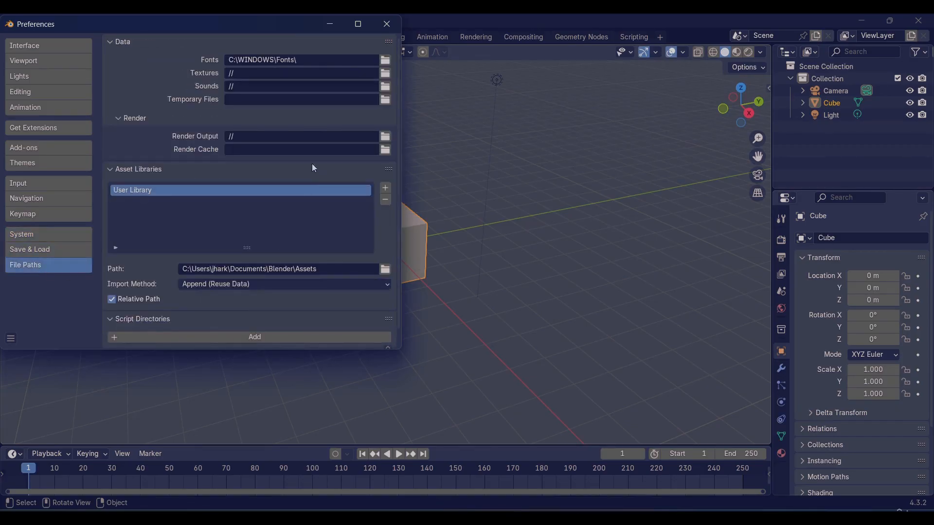
pyautogui.click(387, 24)
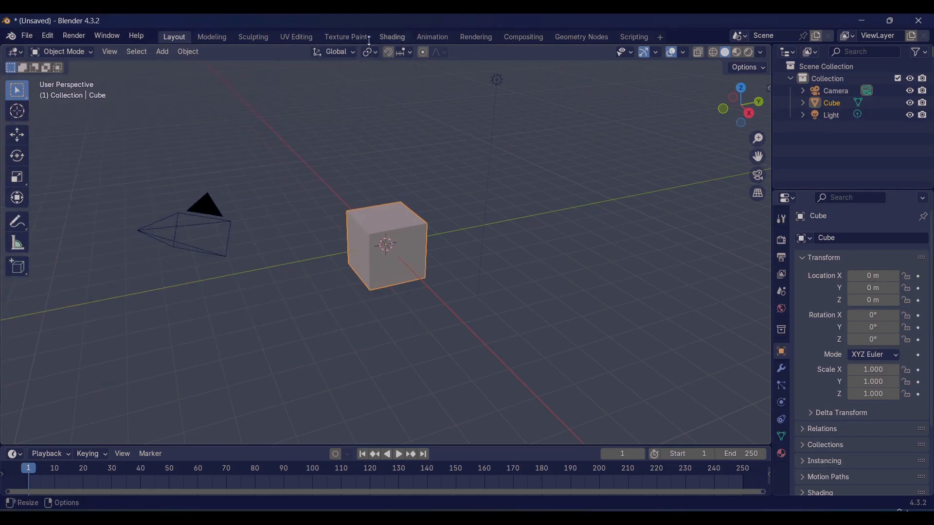